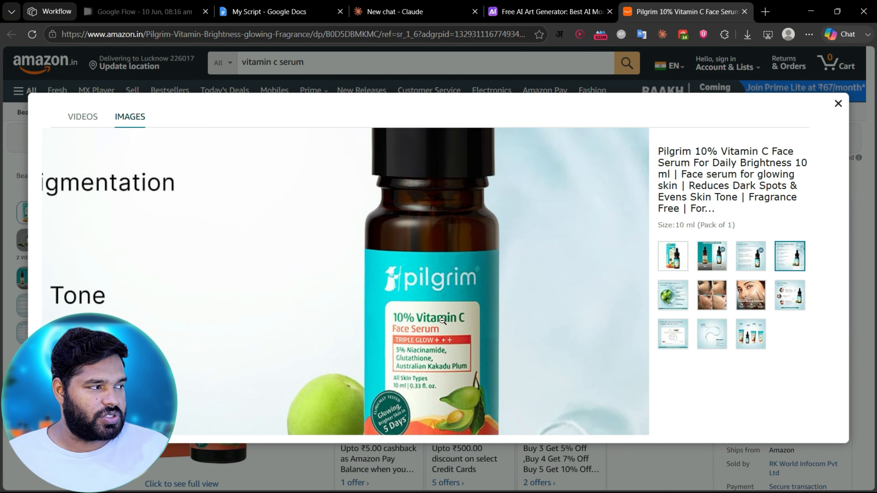
Step: Add the line "product- reduce dark spots in 3 days, use as a dialogue" to the ad prompt and attach the serum product image
click(387, 297)
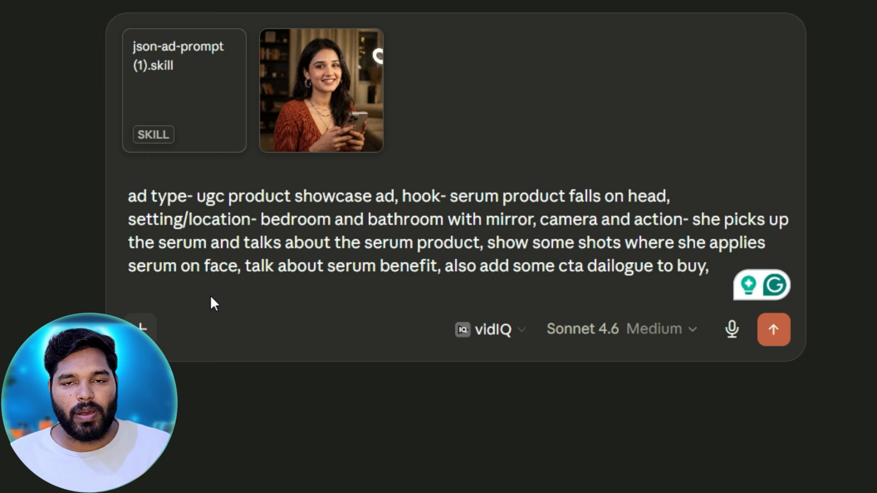
click(210, 295)
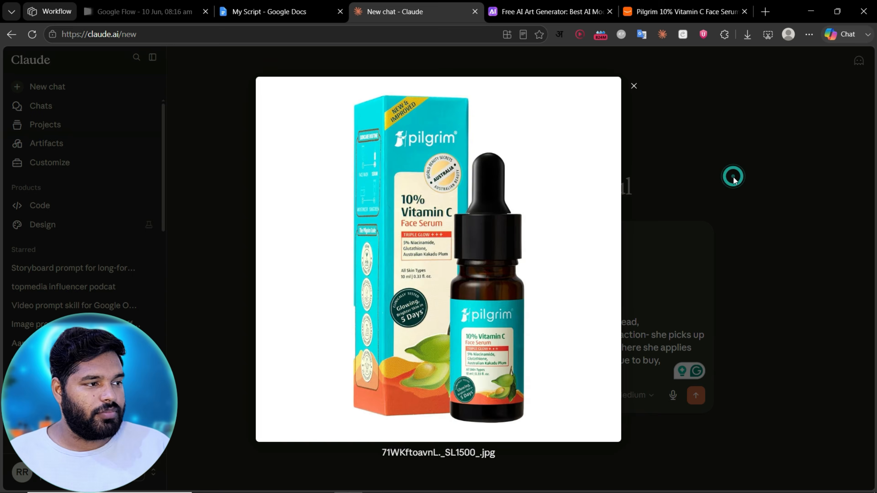
click(454, 293)
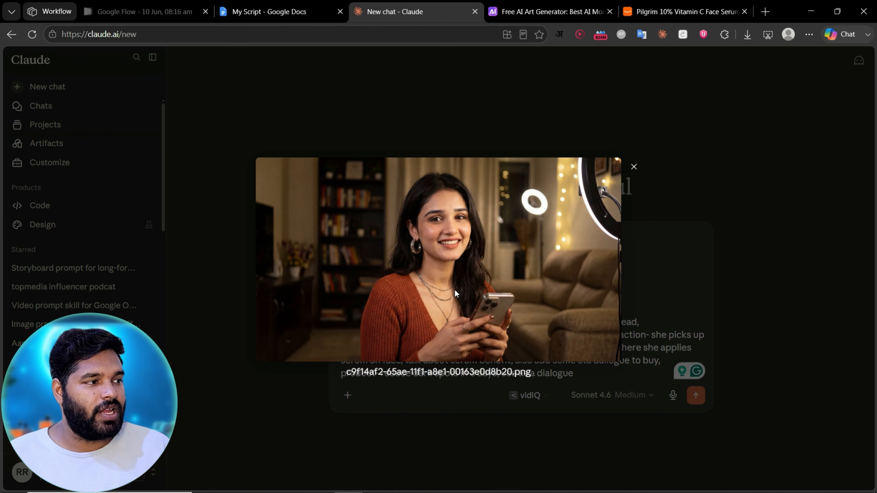
click(182, 266)
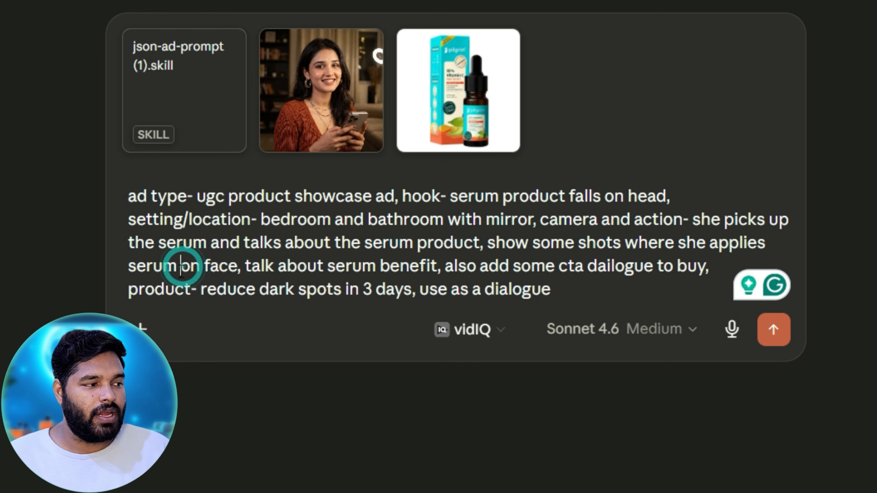
Step: Use the /json-ad-prompt skill in place of the attached skill file and send the ad prompt with both reference images
drag(203, 292, 341, 288)
drag(406, 288, 408, 289)
drag(429, 289, 550, 289)
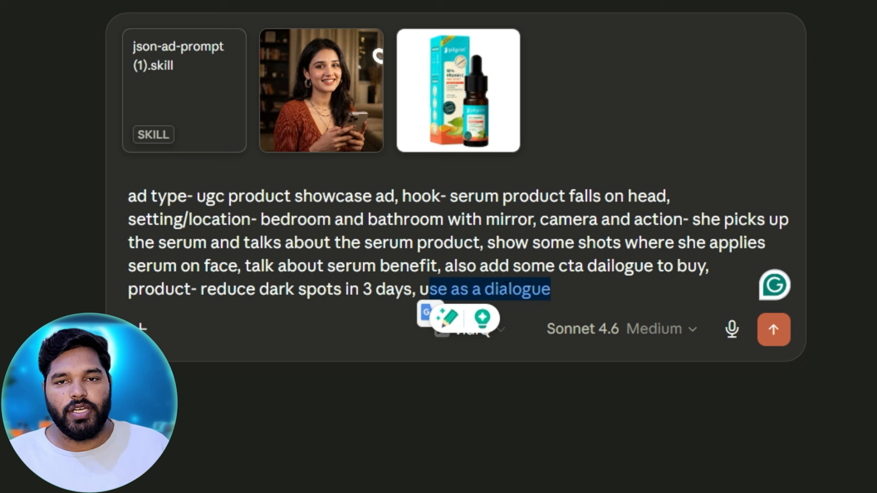
click(516, 290)
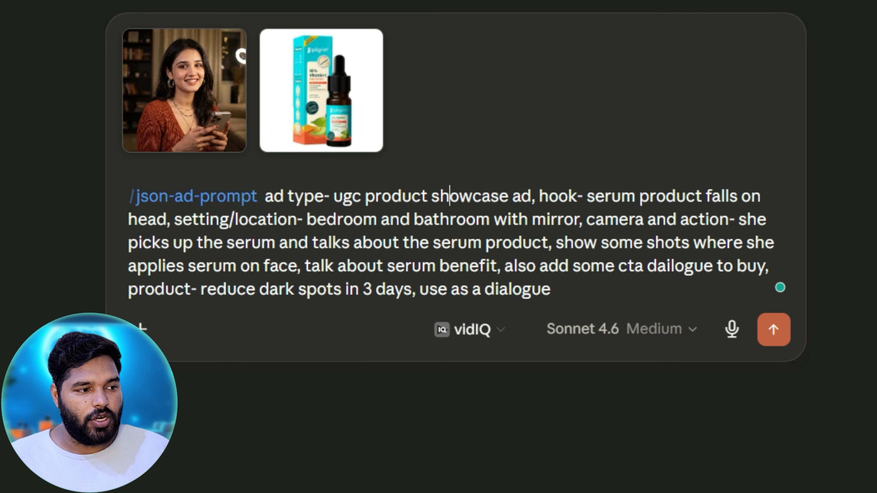
click(776, 330)
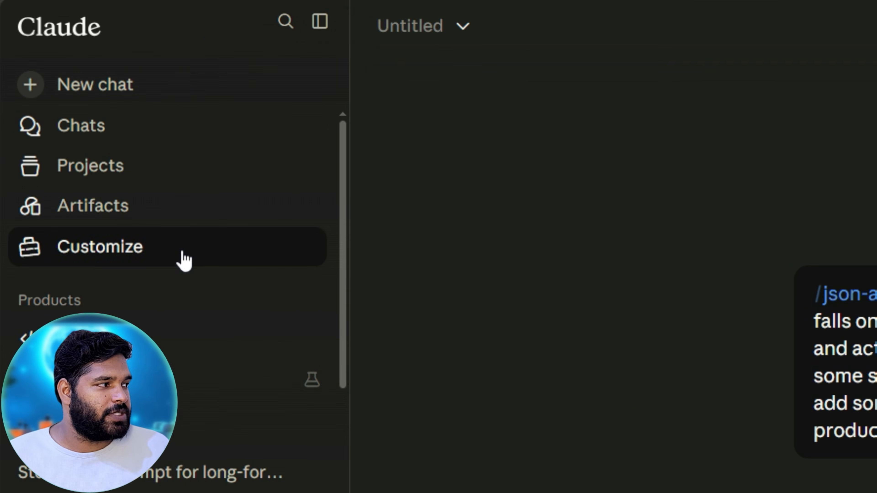
Step: Open the dialog for uploading a skill from Claude's personal skills settings
click(183, 260)
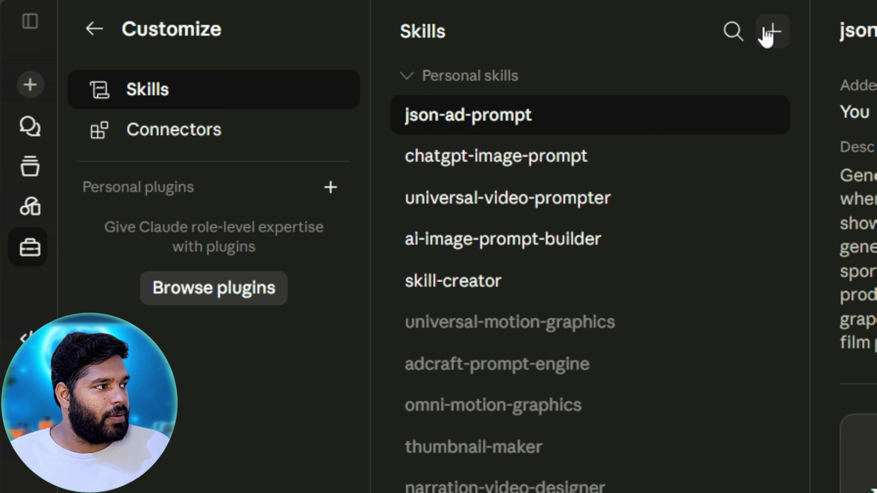
click(762, 31)
mouse_move(770, 119)
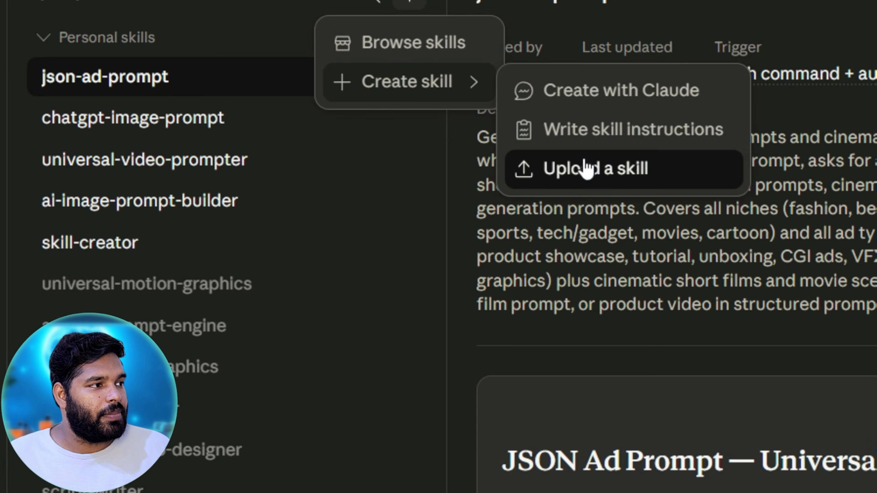
click(876, 207)
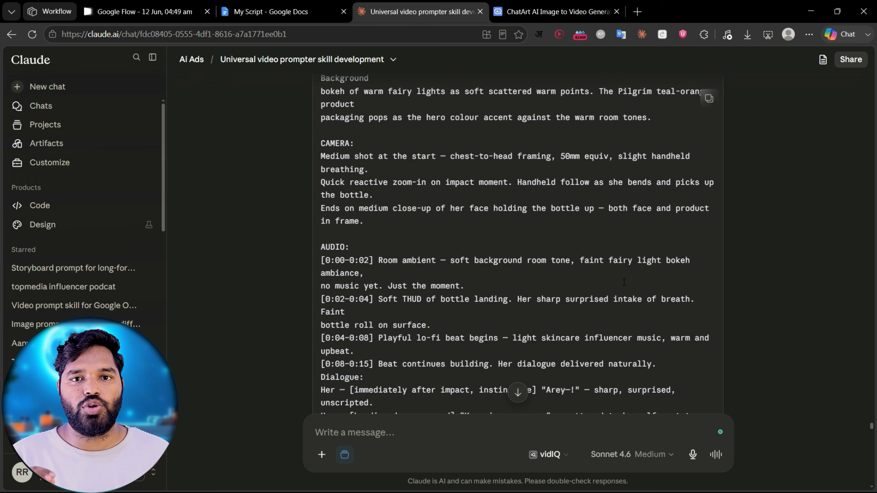
Step: Examine the generated ad script, including the character sheet, the product sheet and the timed video part prompts
scroll(623, 281, down, 20)
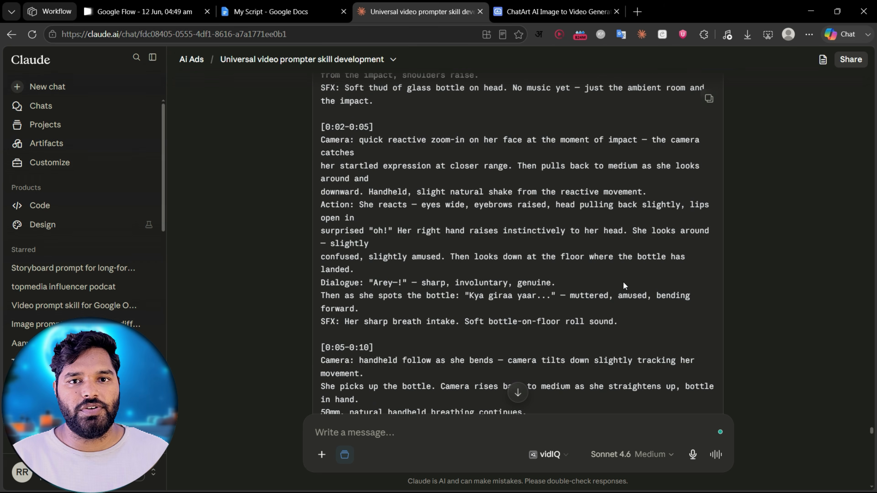
scroll(623, 283, down, 6)
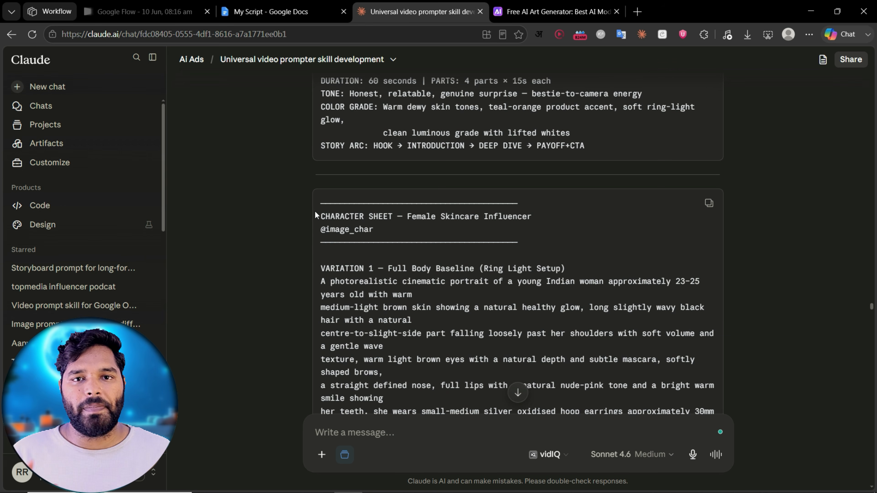
drag(321, 216, 522, 215)
drag(321, 154, 376, 151)
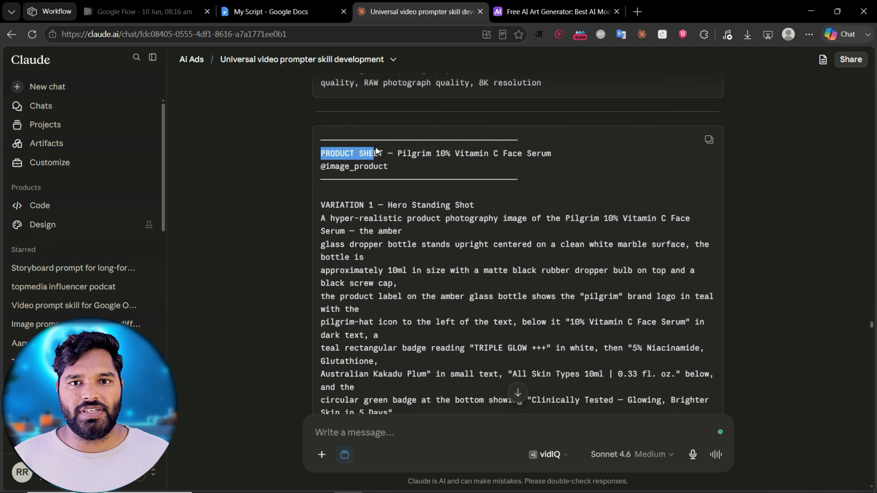
click(485, 230)
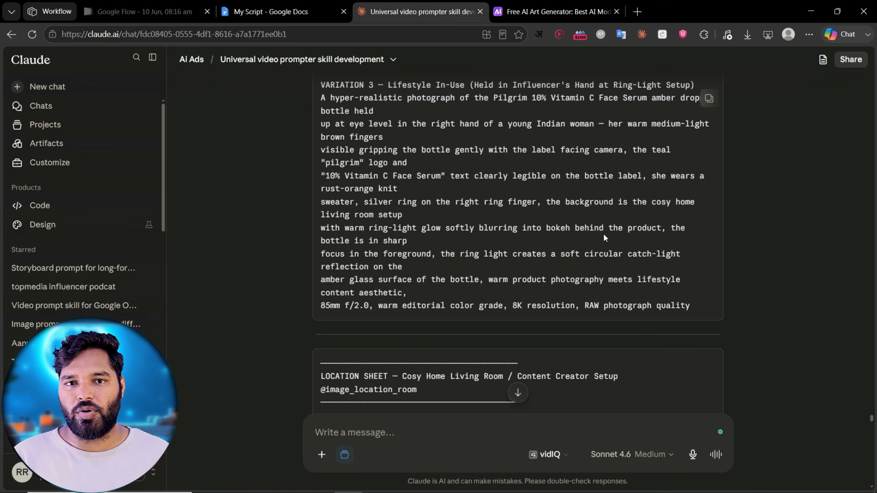
scroll(602, 234, down, 1)
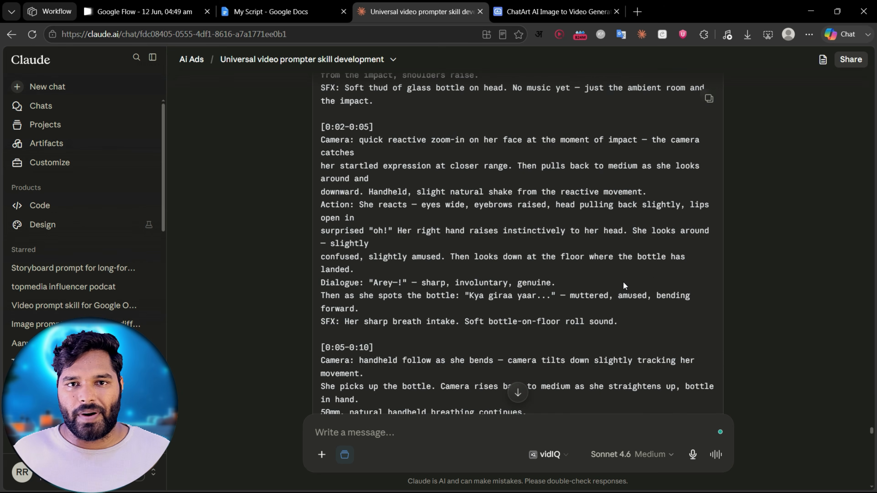
scroll(623, 283, down, 20)
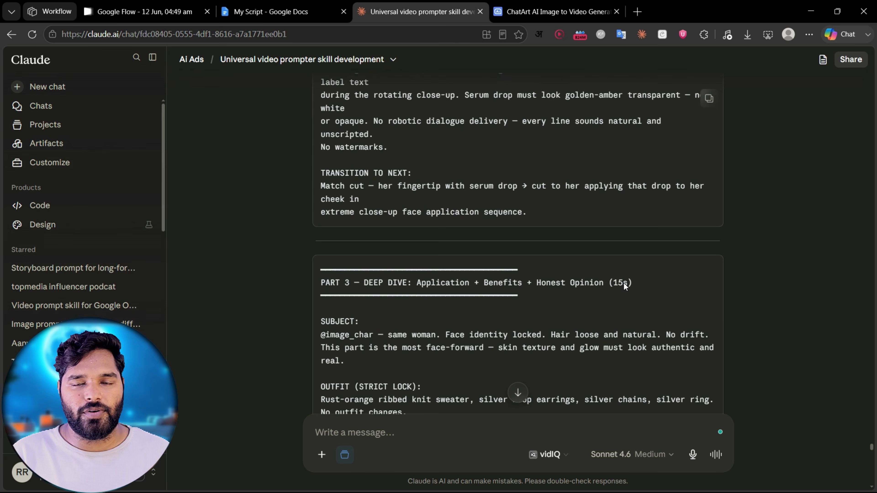
scroll(624, 283, down, 20)
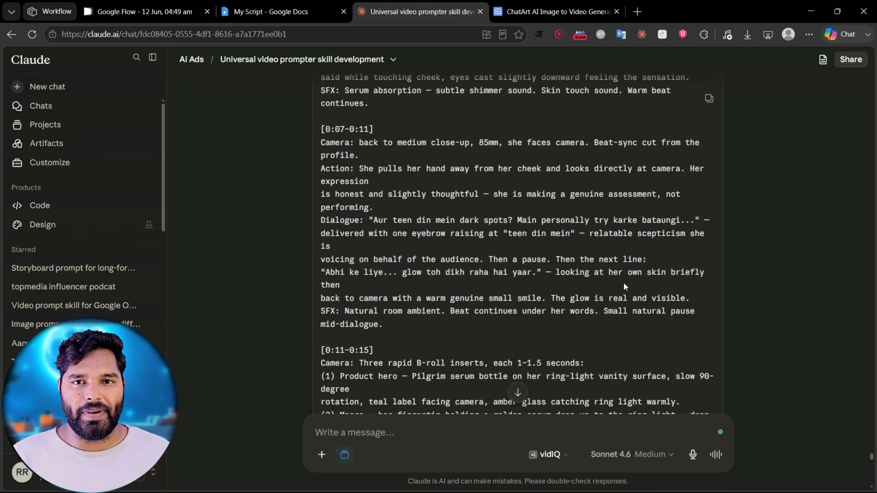
scroll(623, 282, down, 10)
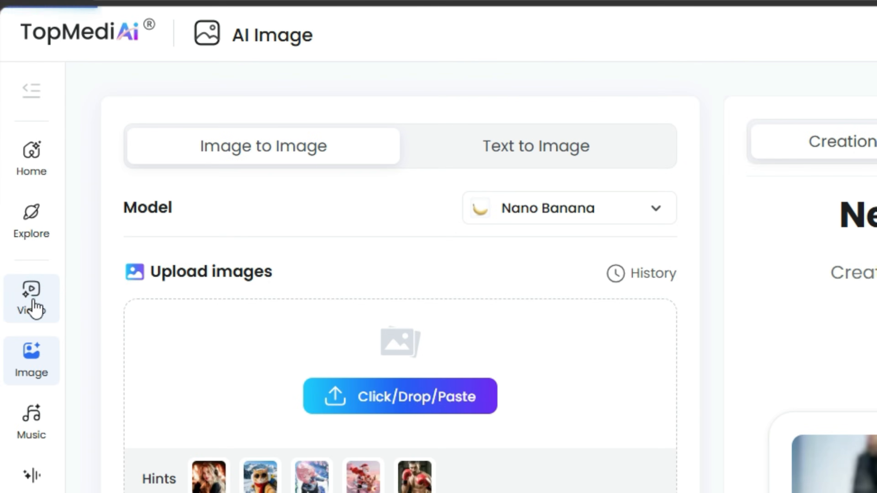
Step: Switch to TopMediAi and open its Image to Video generator in multi-reference mode
click(35, 309)
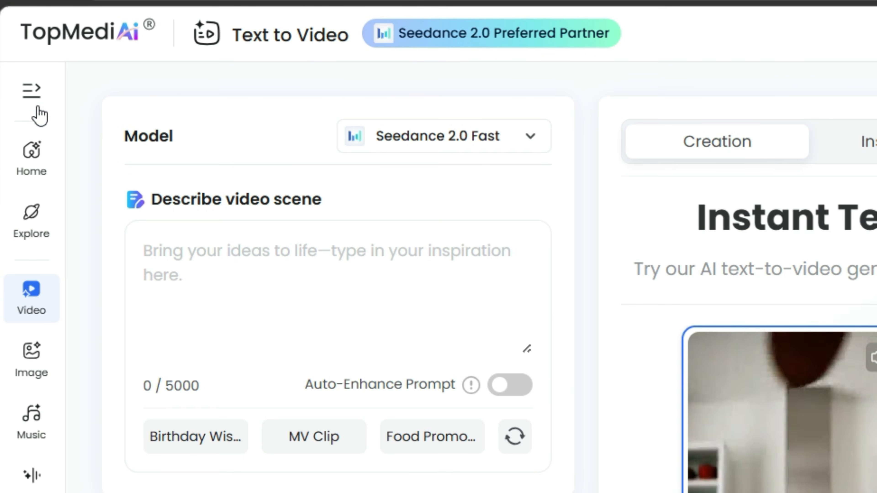
click(30, 90)
click(168, 211)
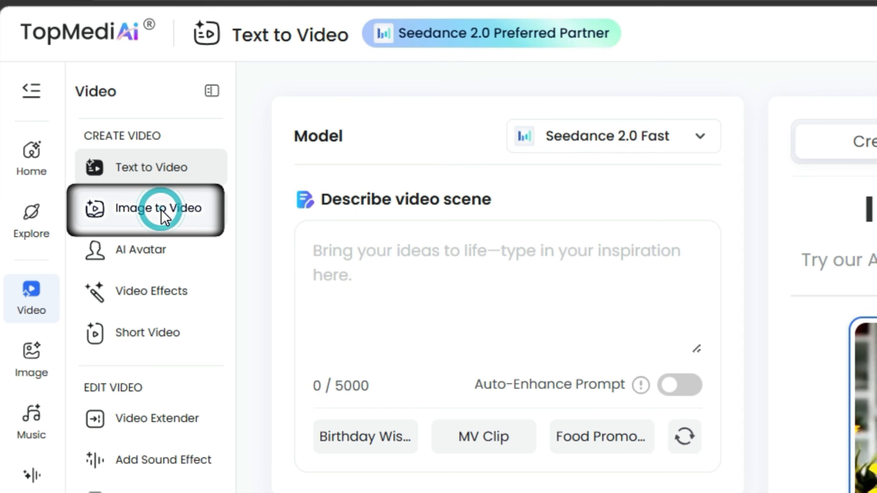
click(613, 151)
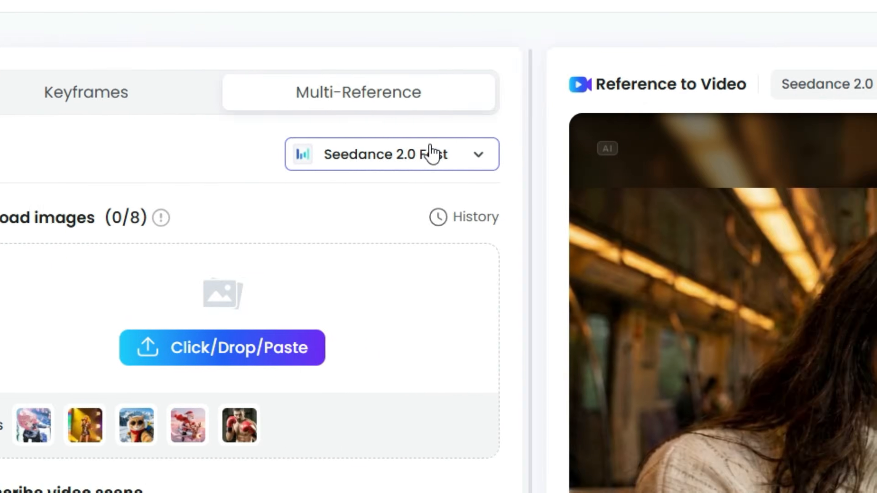
Step: Select the Seedance 2.0 model and set the generation quality to 720p
click(783, 206)
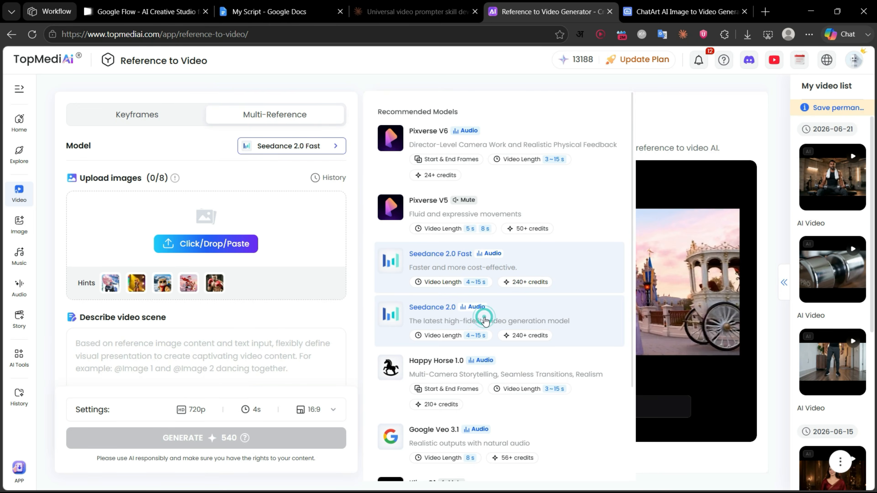
click(594, 437)
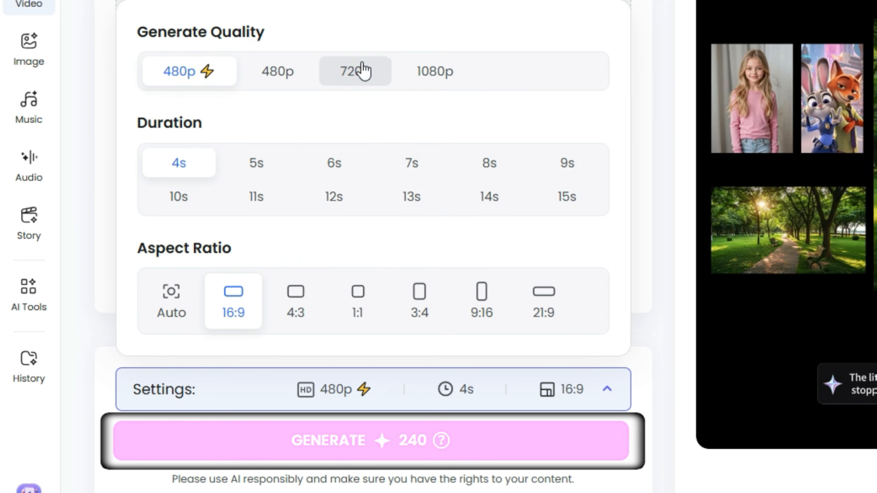
click(363, 70)
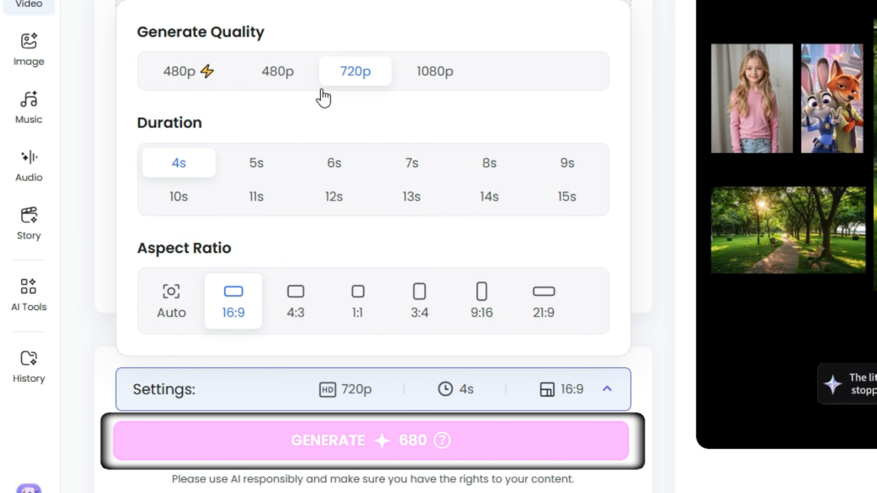
click(280, 391)
Step: Change the model to Seedance 2.0 Fast and set its generation quality to 720p
click(345, 126)
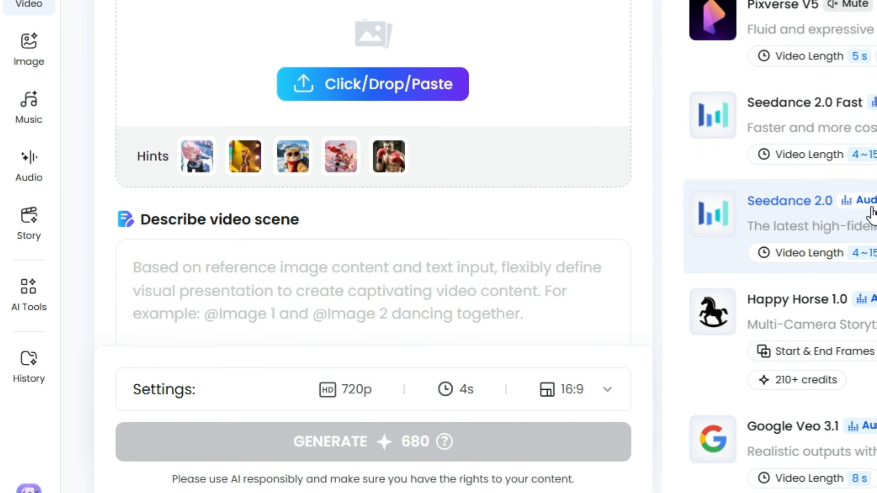
click(874, 133)
scroll(511, 204, down, 3)
click(401, 388)
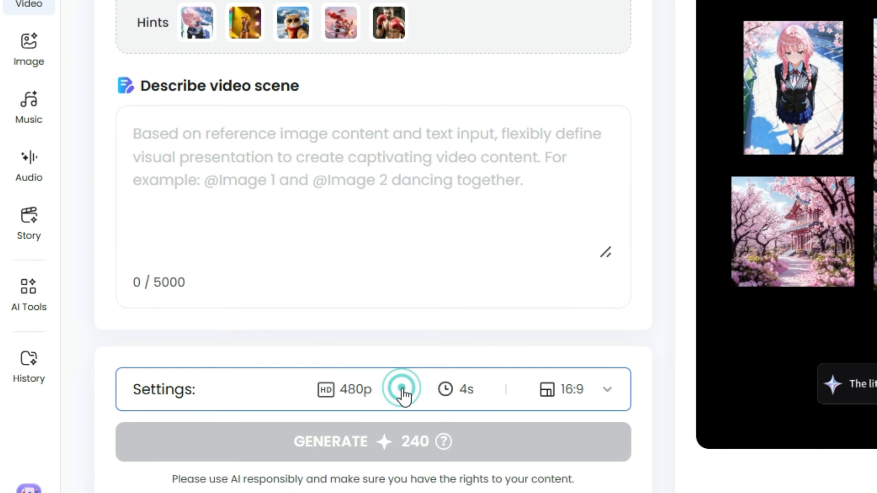
click(265, 74)
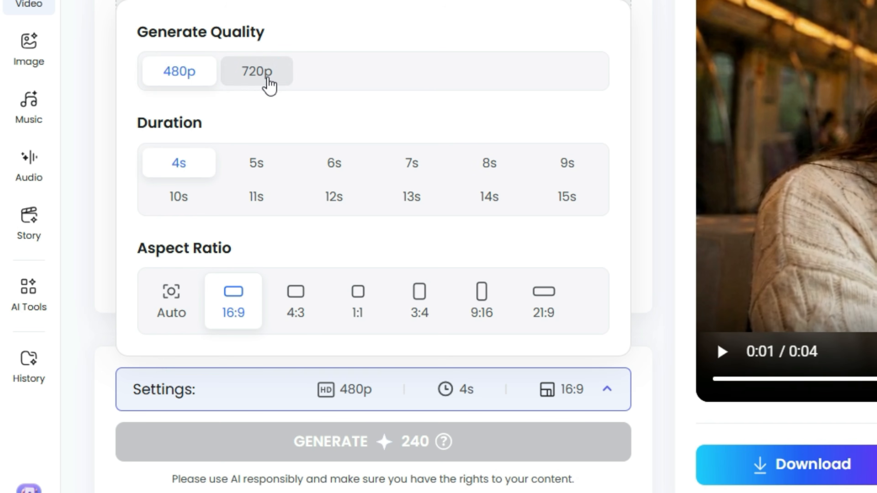
Step: Switch back to Seedance 2.0 and choose 1080p as the generation quality
click(272, 77)
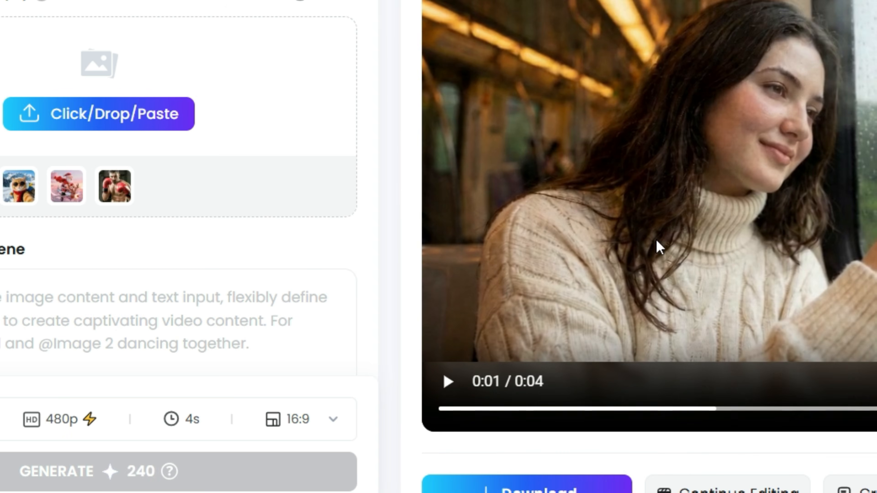
scroll(190, 198, down, 3)
click(104, 419)
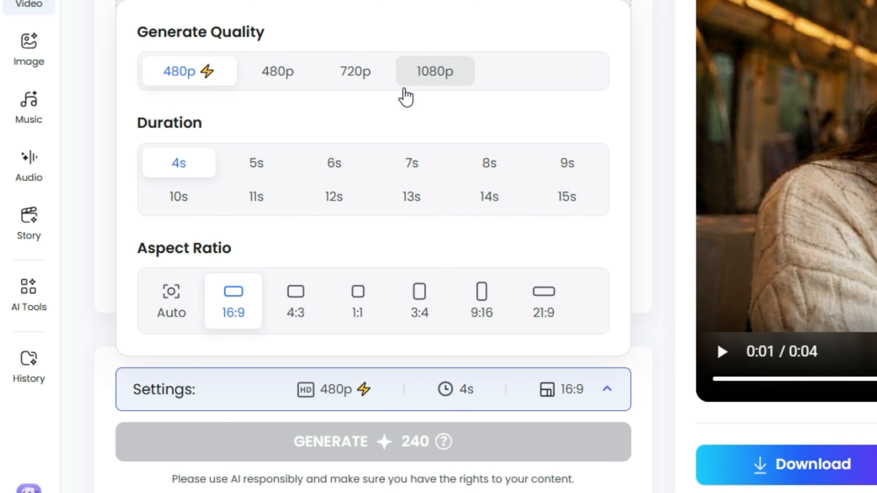
click(449, 87)
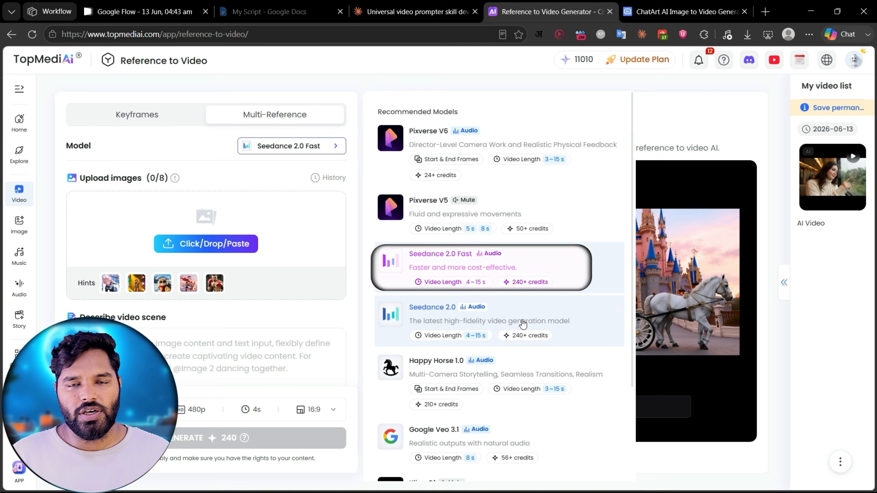
Step: Choose the Seedance 2.0 Fast model and upload the serum product picture and the woman's portrait as reference images
click(464, 273)
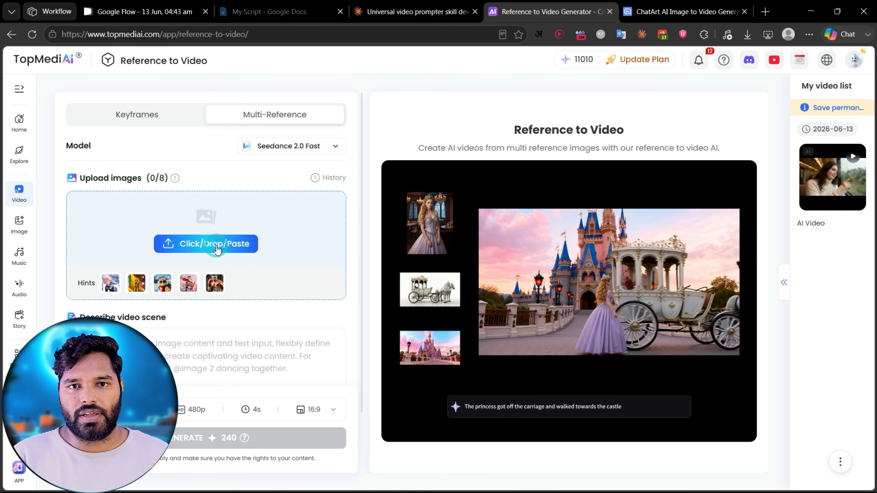
click(207, 246)
ctrl+click(337, 95)
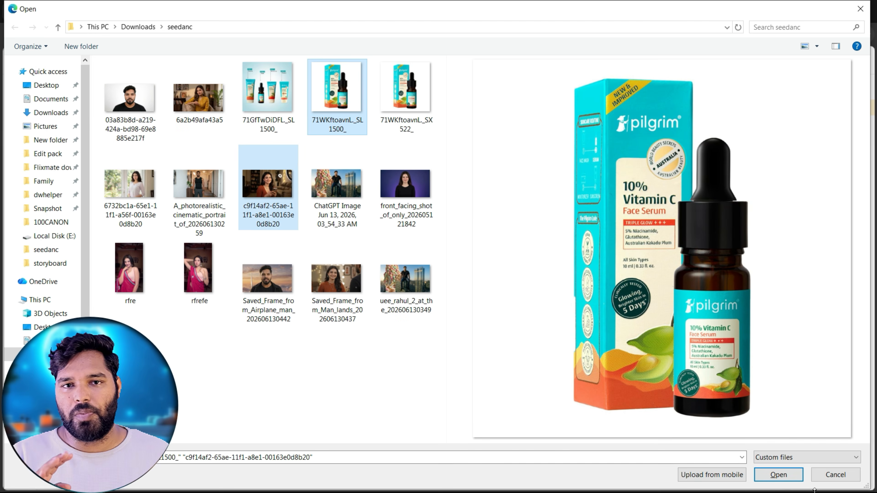
click(777, 474)
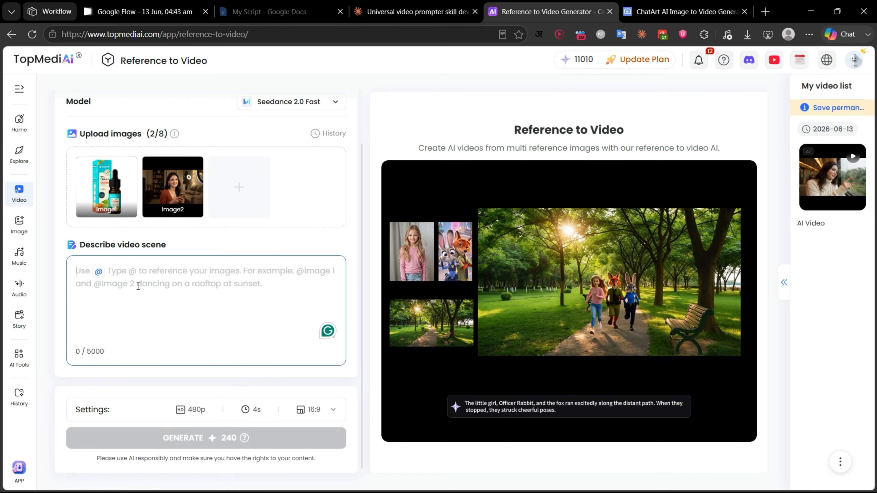
Step: Paste the video part prompt copied from Claude as the scene description and generate the video at 720p with a 10s duration
key(ctrl+v)
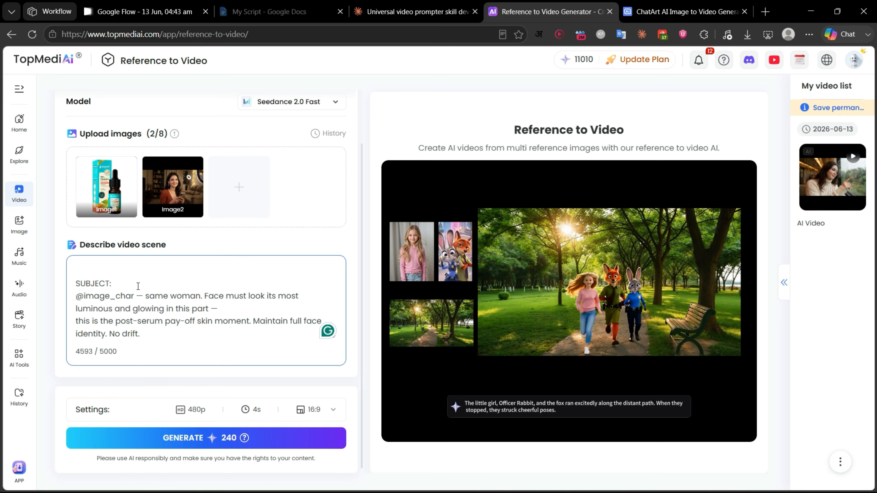
click(207, 409)
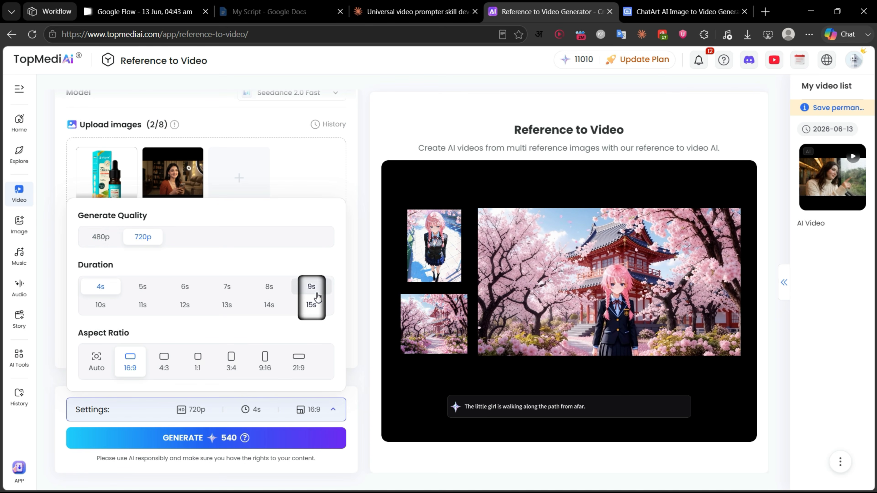
click(184, 305)
click(108, 304)
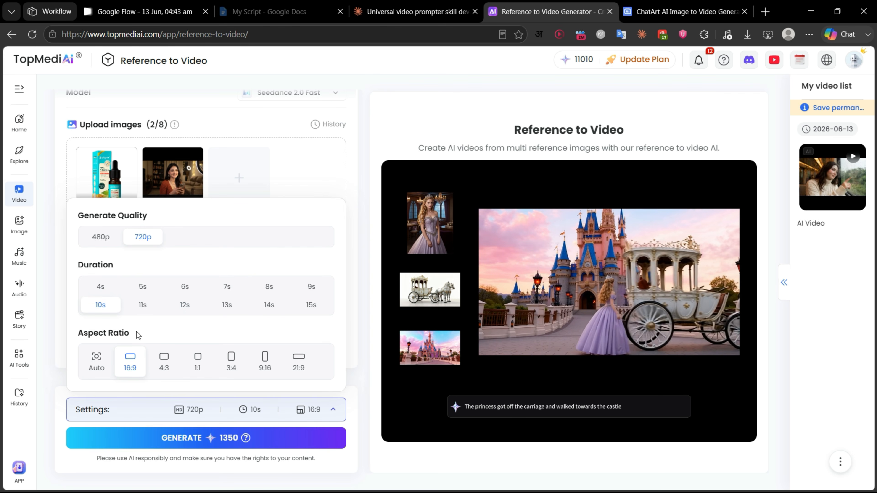
click(275, 439)
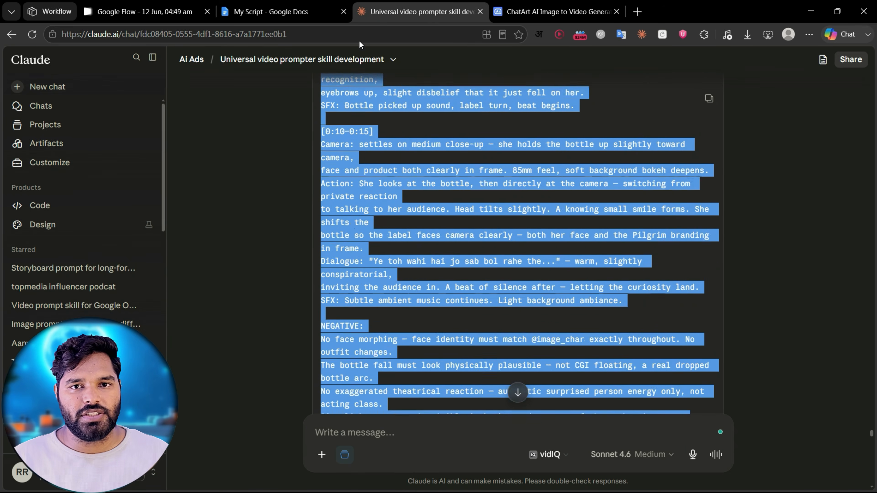
Step: Switch to Wondershare Filmora and arrange the generated serum ad clips on the timeline
drag(359, 45, 349, 265)
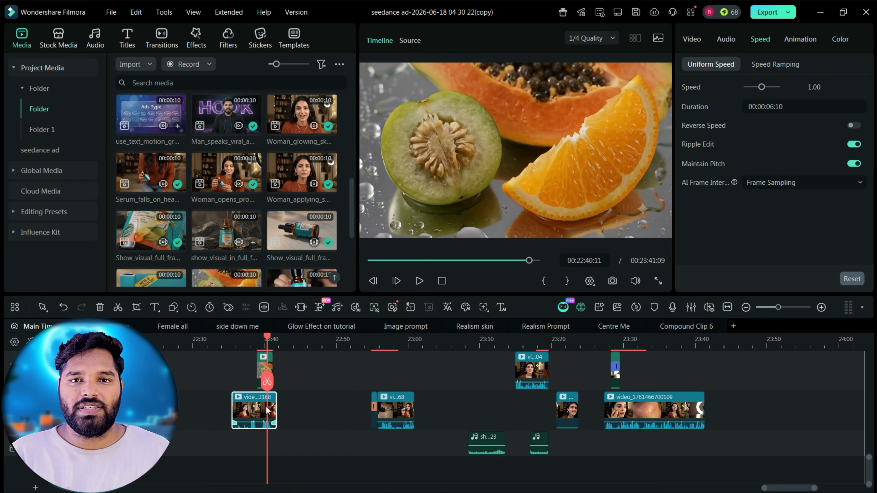
drag(445, 411, 464, 456)
click(417, 340)
drag(312, 415, 422, 454)
drag(673, 420, 576, 459)
click(561, 341)
drag(498, 416, 302, 407)
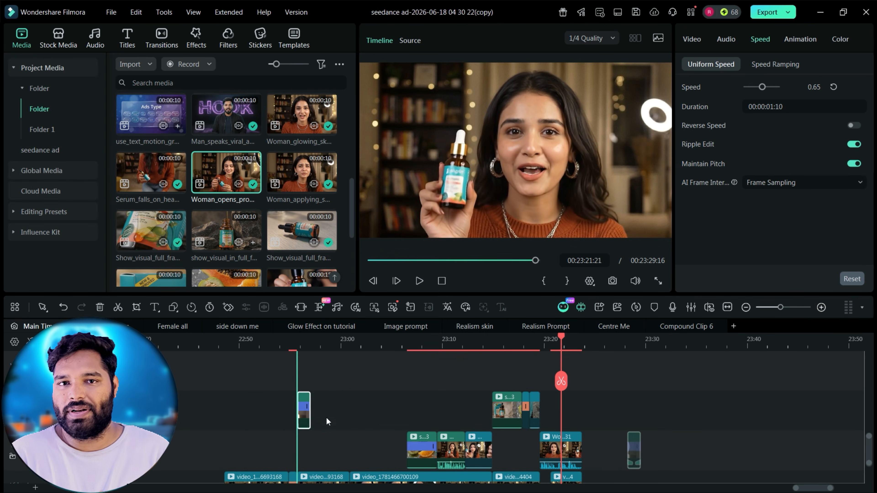
click(235, 341)
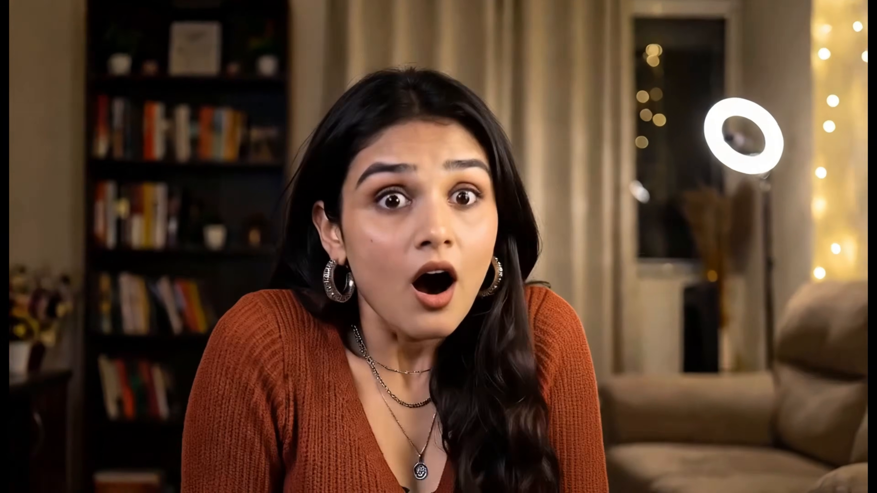
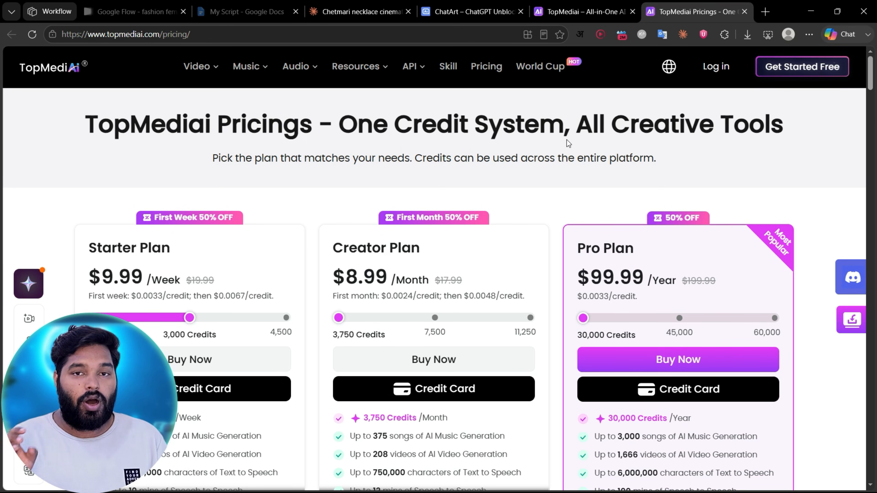
Step: Review the Starter, Creator and Pro plans and the list of available models in the TopMediAi pricing comparison
scroll(568, 143, down, 3)
drag(334, 114, 462, 125)
drag(563, 110, 636, 116)
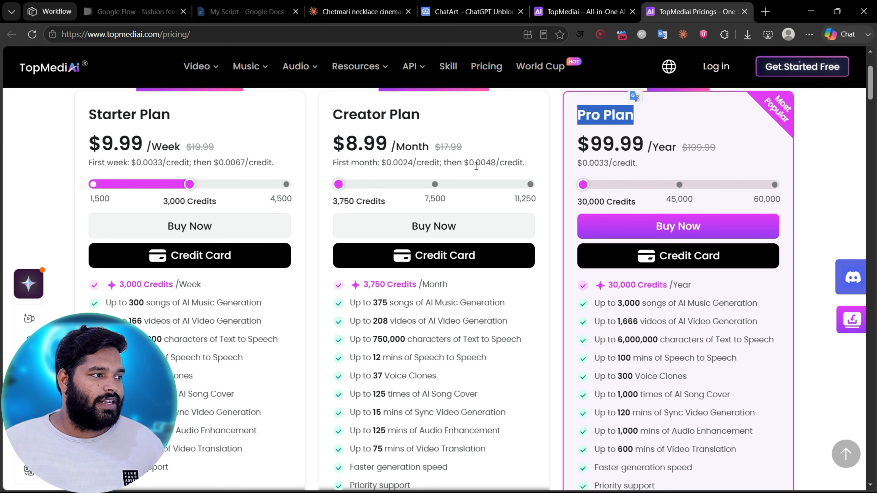
click(392, 153)
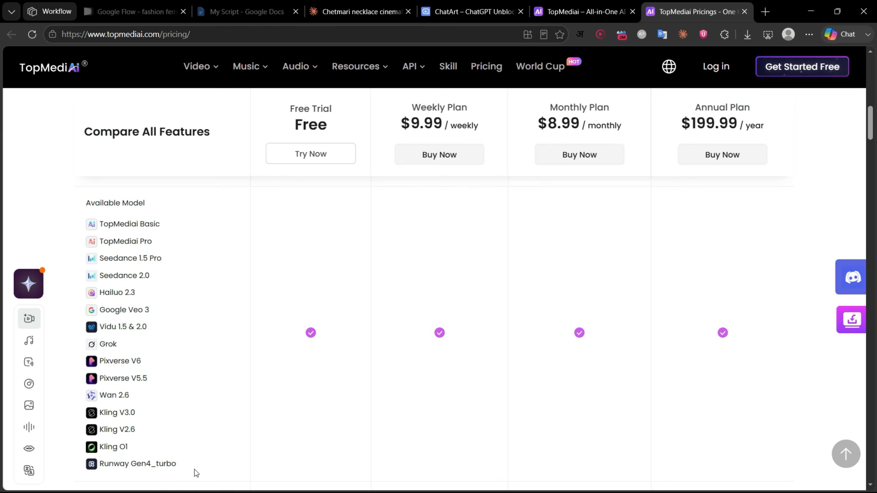
drag(189, 462, 82, 219)
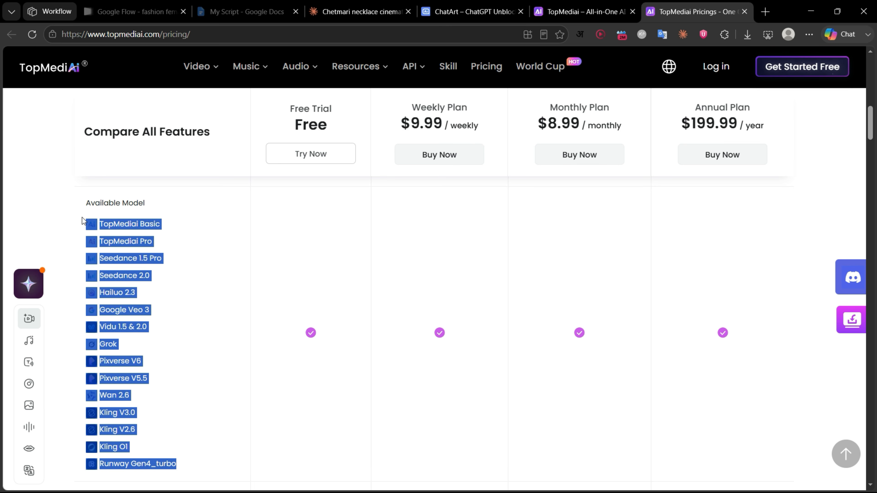
click(207, 349)
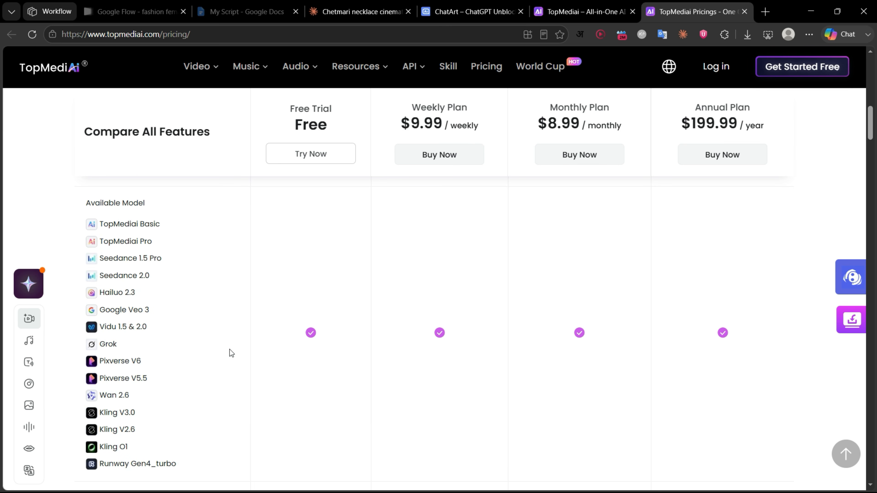
scroll(230, 349, down, 4)
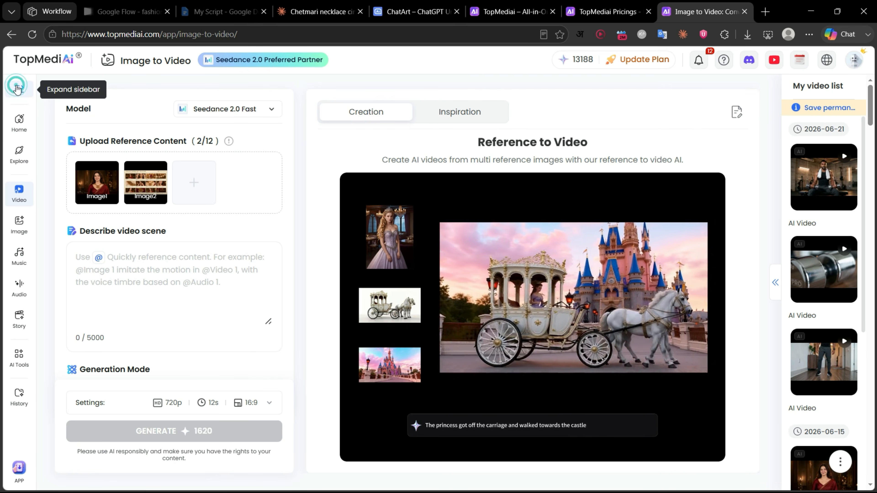
Step: Generate a 3 by 3 grid of the fashion influencer's day from text with Nano Banana 2 at 4K and 16:9
click(18, 86)
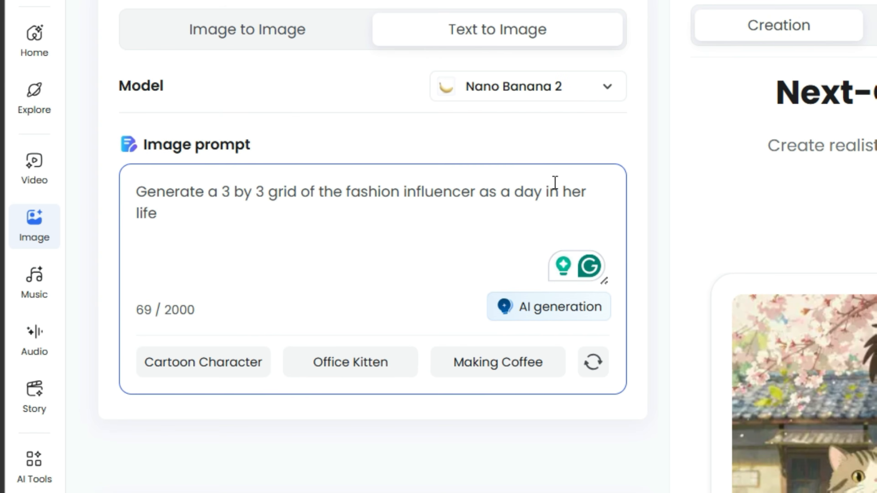
click(229, 398)
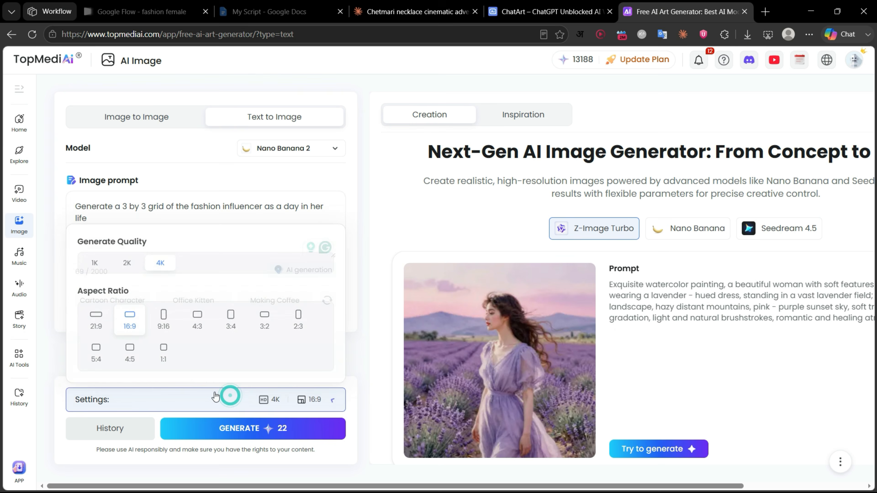
click(127, 263)
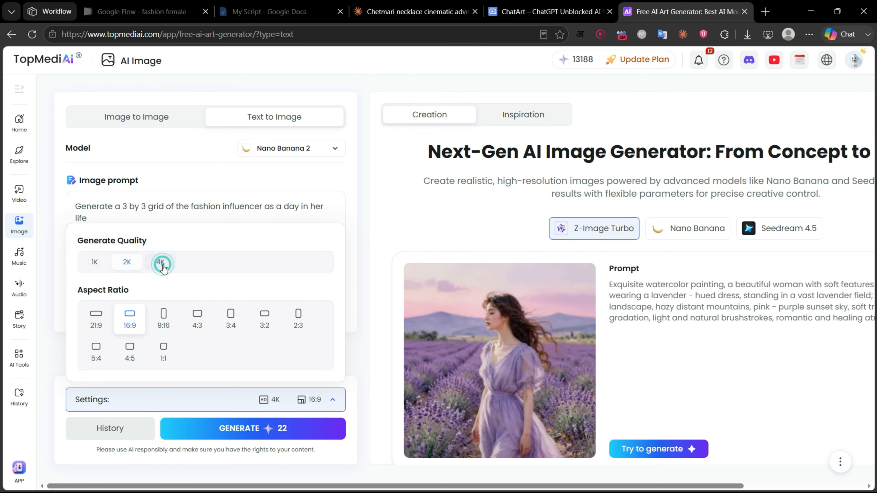
click(326, 436)
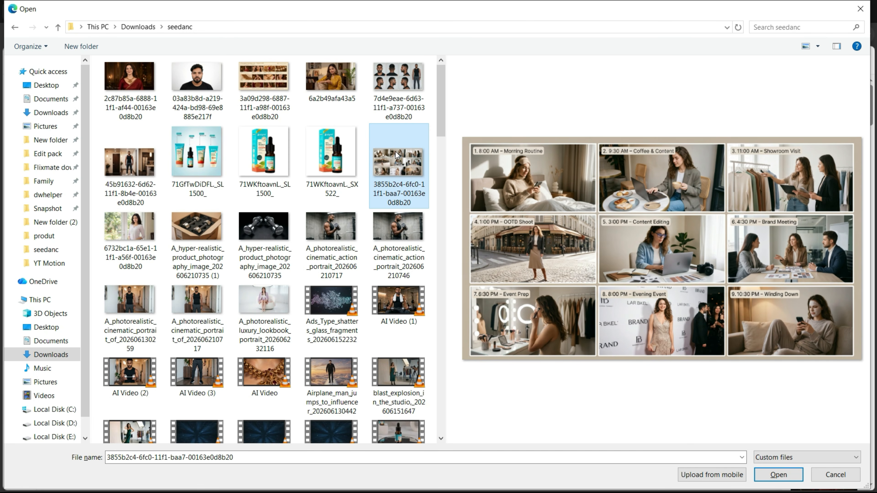
Step: Upload the 3 by 3 day-in-her-life grid and the luxury lookbook portrait as reference images for the Seedance 2.0 Fast video
ctrl+click(273, 297)
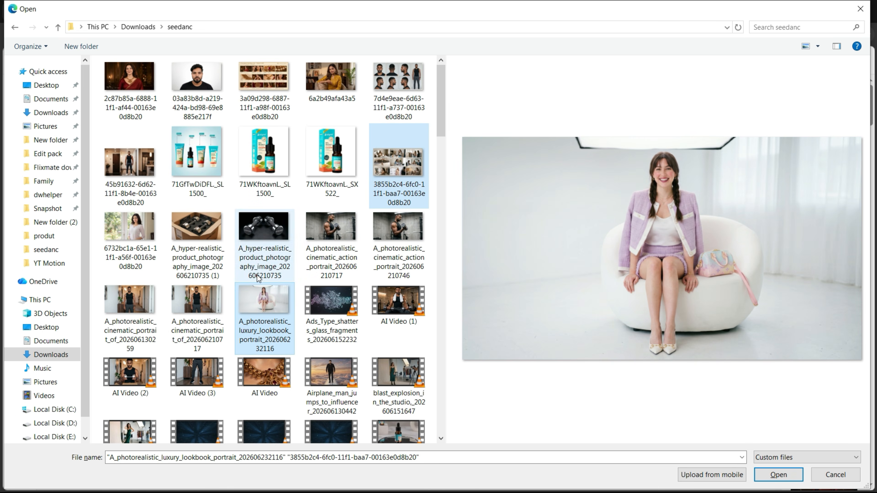
scroll(319, 203, down, 10)
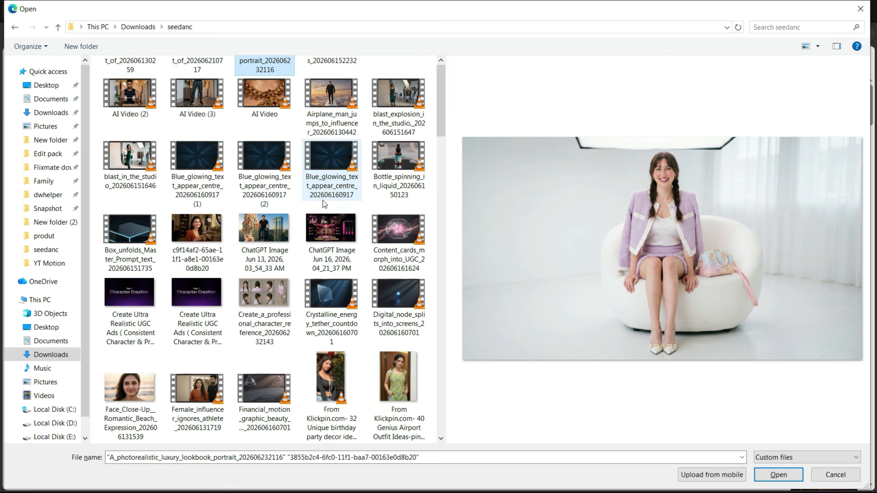
click(775, 477)
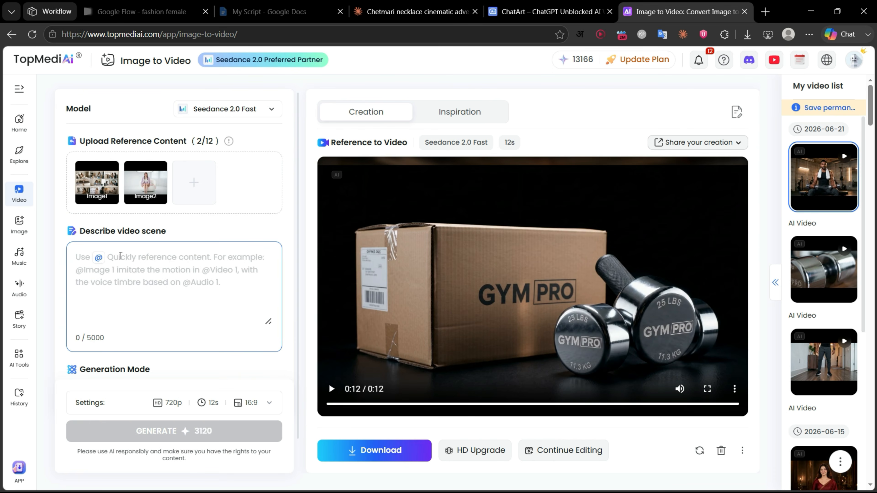
click(120, 256)
text(Show me in this story. Follow the story exactly in order starting top left. Entire story in 10 seconds)
click(72, 272)
key(BackSpace)
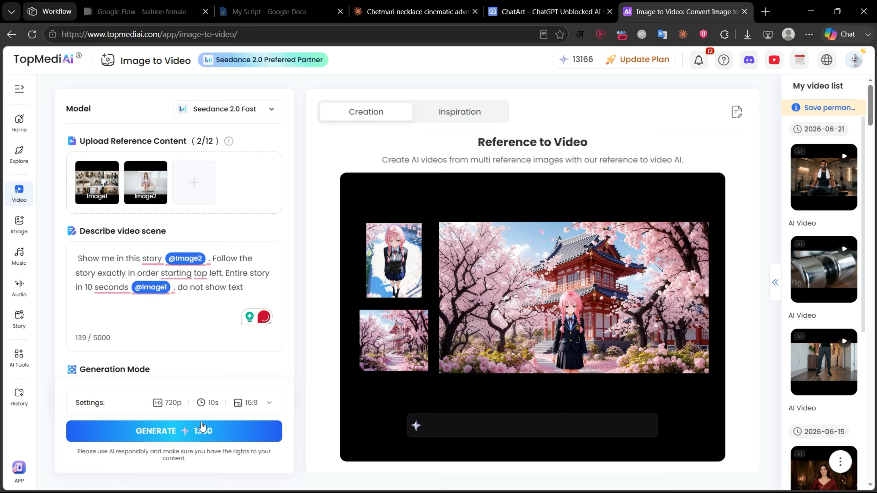
click(201, 422)
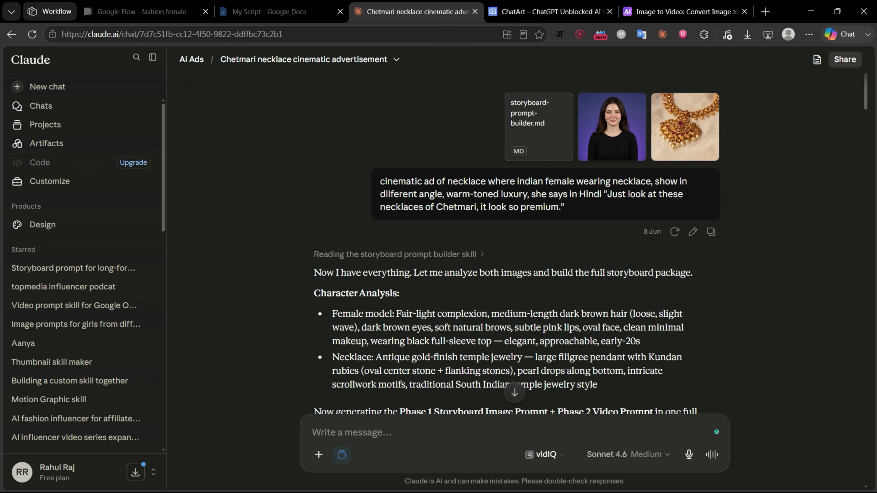
Step: Examine the Phase 1 storyboard image prompt and the Phase 2 cinematic video prompt in the Chetmari necklace chat in Claude
scroll(405, 242, down, 9)
scroll(405, 241, up, 3)
scroll(404, 244, down, 7)
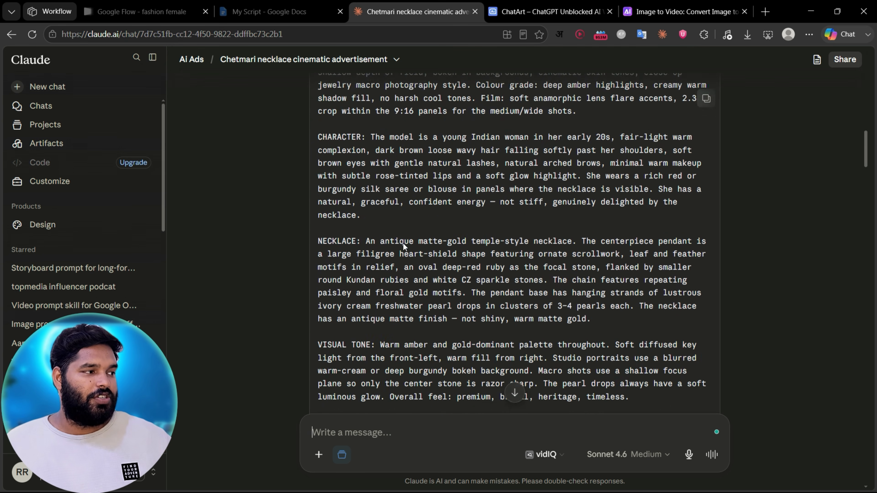
scroll(404, 244, down, 5)
scroll(371, 222, up, 12)
drag(313, 198, 658, 197)
scroll(493, 294, down, 10)
scroll(494, 297, down, 15)
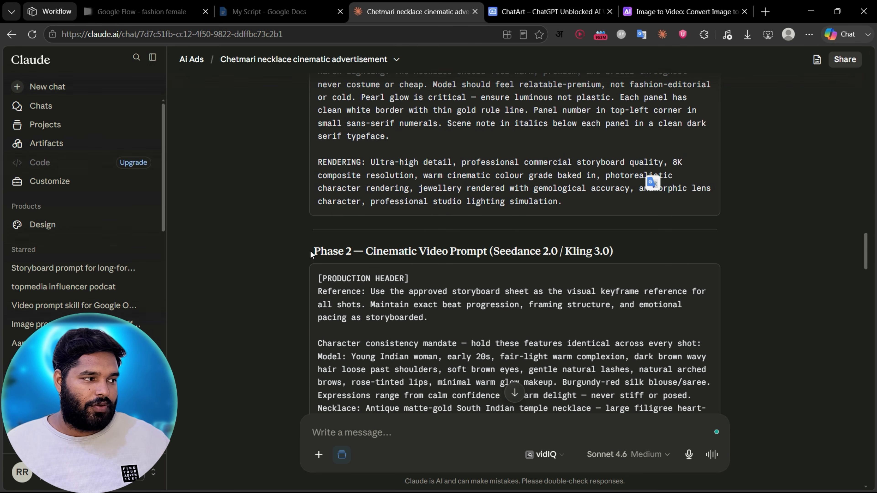
drag(312, 254, 476, 252)
drag(637, 263, 634, 264)
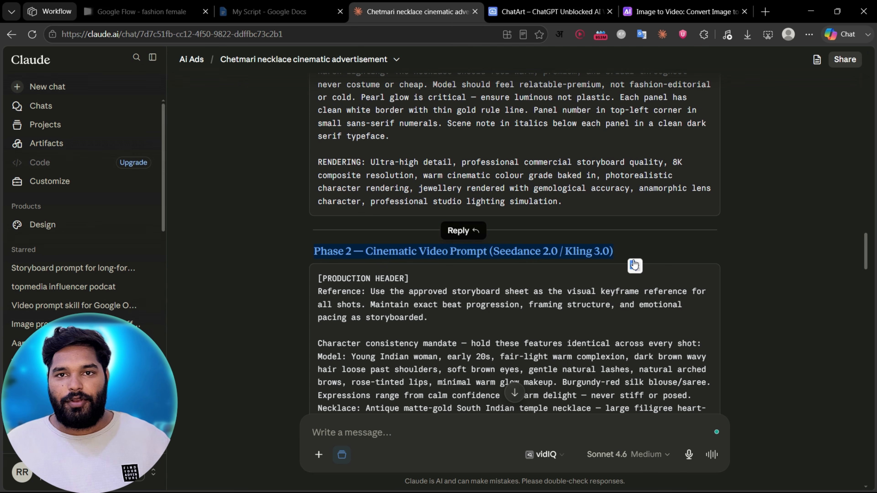
scroll(486, 219, up, 10)
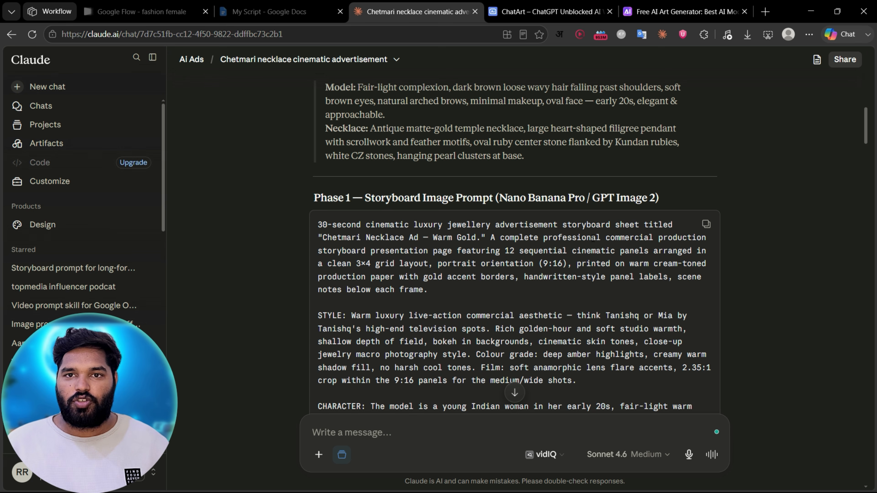
Step: Switch to the TopMediAi image generator and preview the uploaded woman's portrait and necklace picture at full size
click(685, 11)
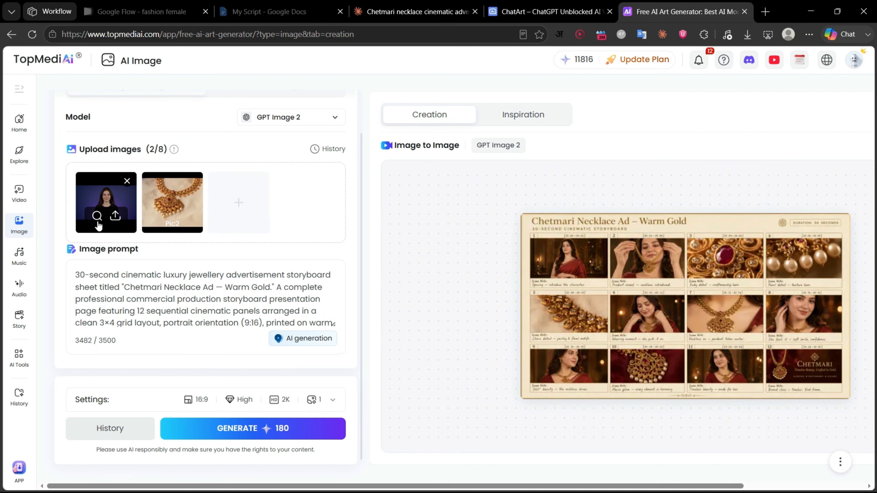
click(97, 216)
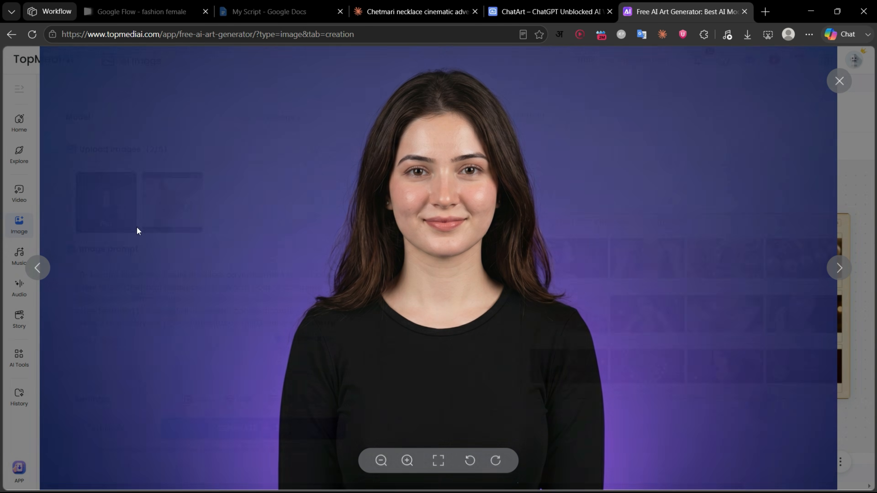
click(839, 83)
click(180, 215)
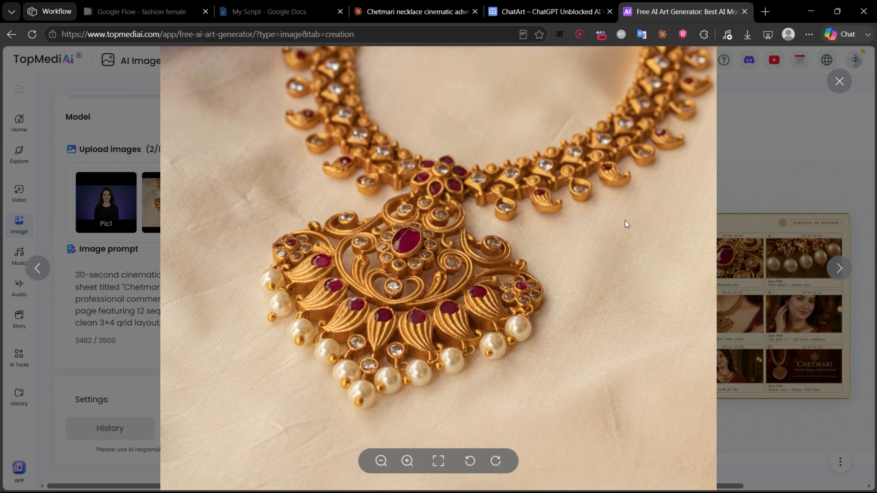
click(749, 161)
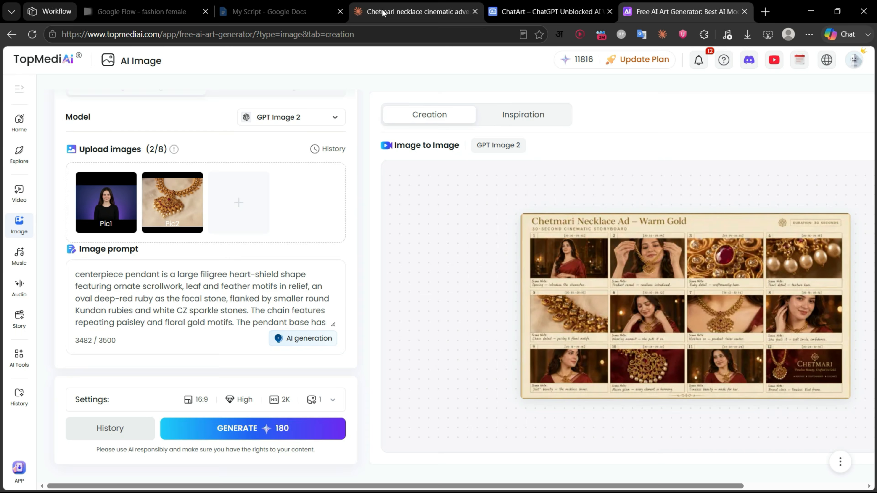
Step: Compare Claude's Phase 1 storyboard prompt with the TopMediAi image prompt and inspect the Chetmari Necklace Ad storyboard
click(411, 12)
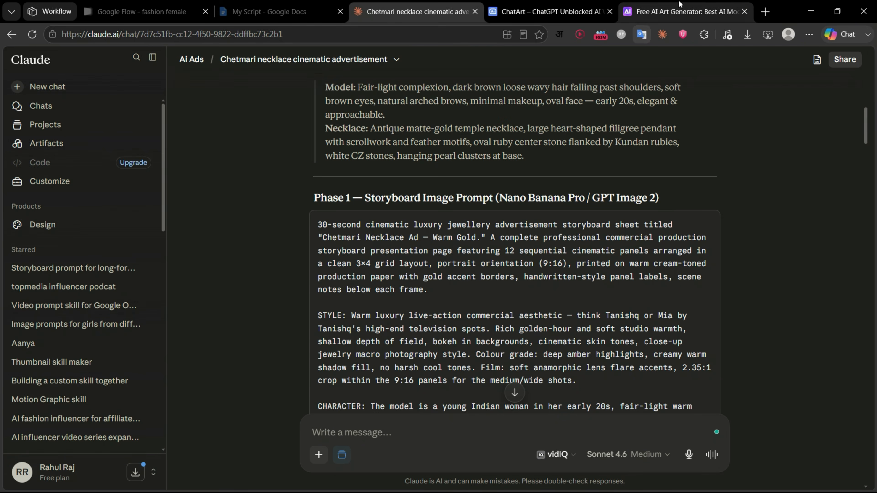
click(685, 11)
scroll(280, 326, down, 5)
scroll(280, 325, up, 10)
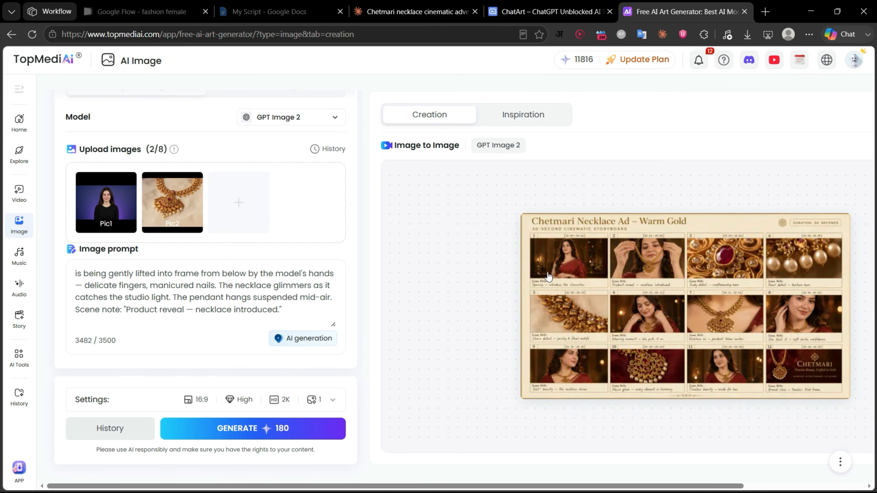
mouse_move(717, 303)
click(680, 305)
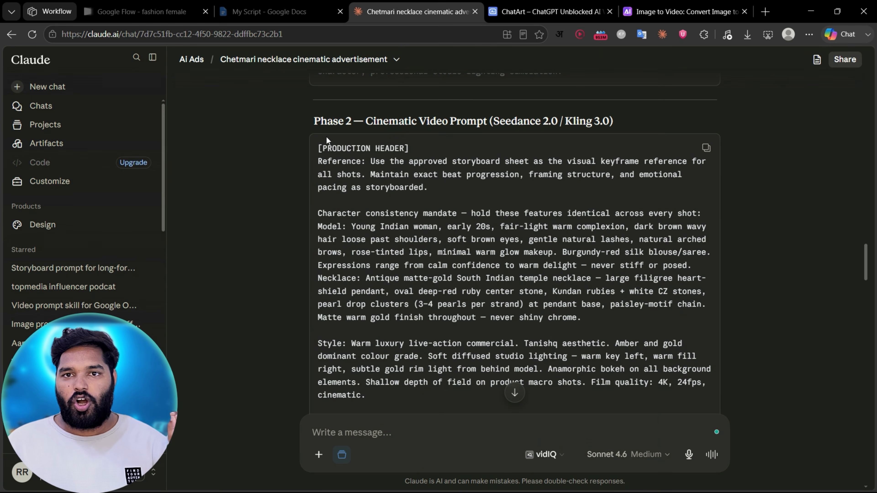
Step: Highlight the Phase 2 Cinematic Video Prompt heading in the Claude chat and clear the selection
drag(405, 132, 493, 129)
click(707, 180)
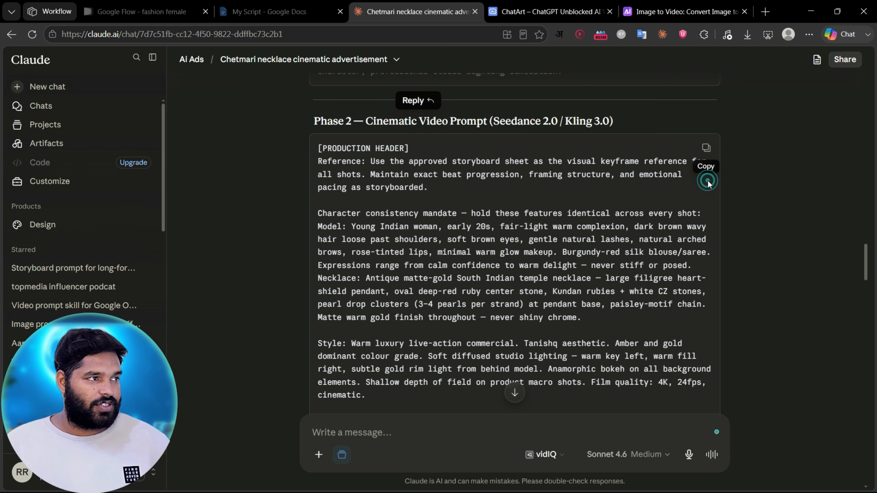